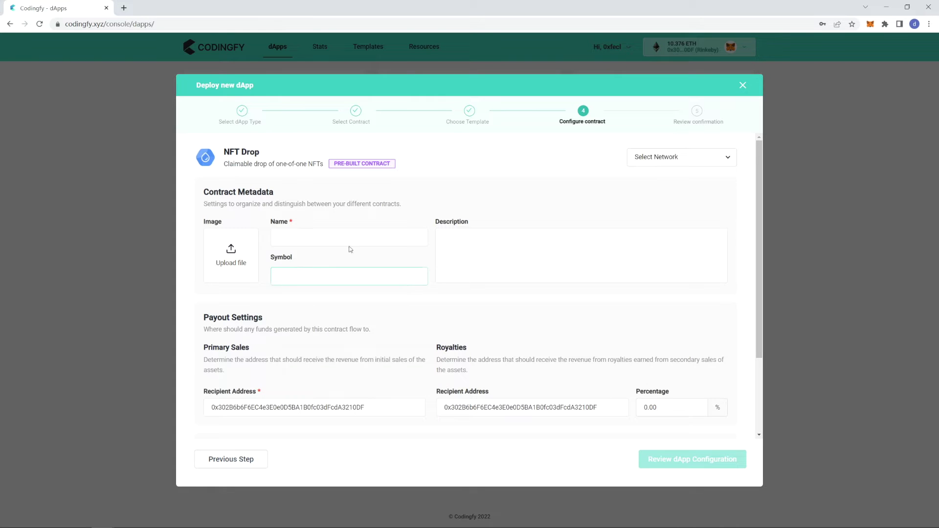
# - Name the NFT Drop contract "Codingfy NFT Drop Website" and give it the symbol FECL
pyautogui.click(313, 238)
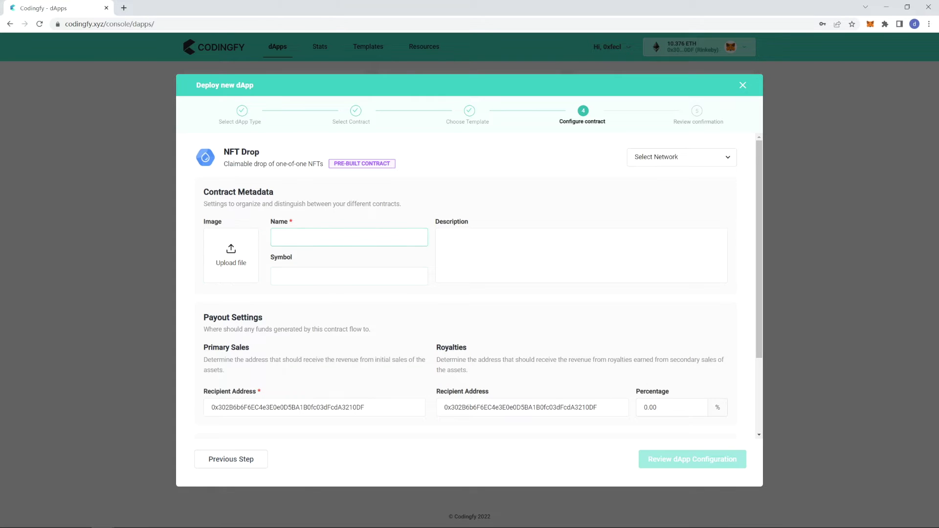
pyautogui.press('Down')
pyautogui.press('Down')
pyautogui.press('Down')
pyautogui.press('Return')
pyautogui.click(326, 277)
pyautogui.click(338, 298)
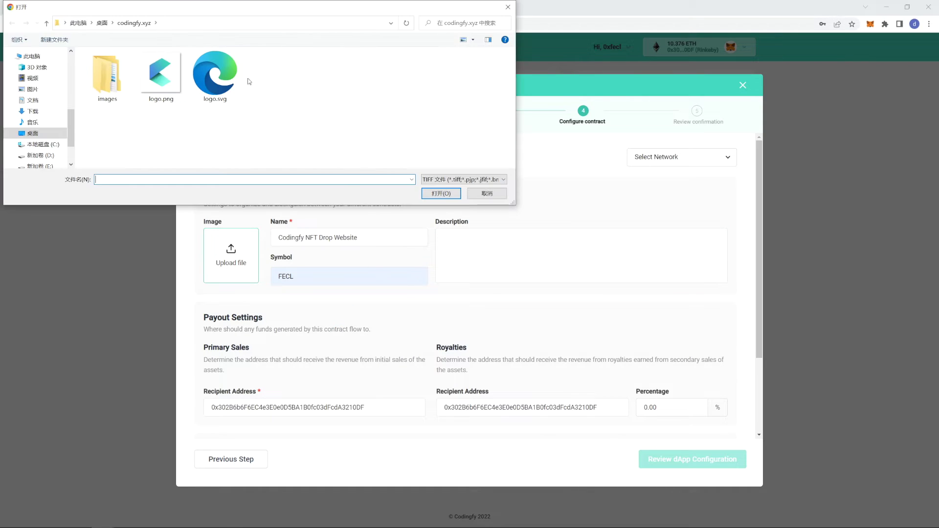
# - Upload logo.svg as the contract image and enter the description "Welcome to The Codingfy Build World"
pyautogui.click(204, 77)
pyautogui.doubleClick(204, 77)
pyautogui.click(538, 254)
pyautogui.write('Welcome to The Codingfy Build World')
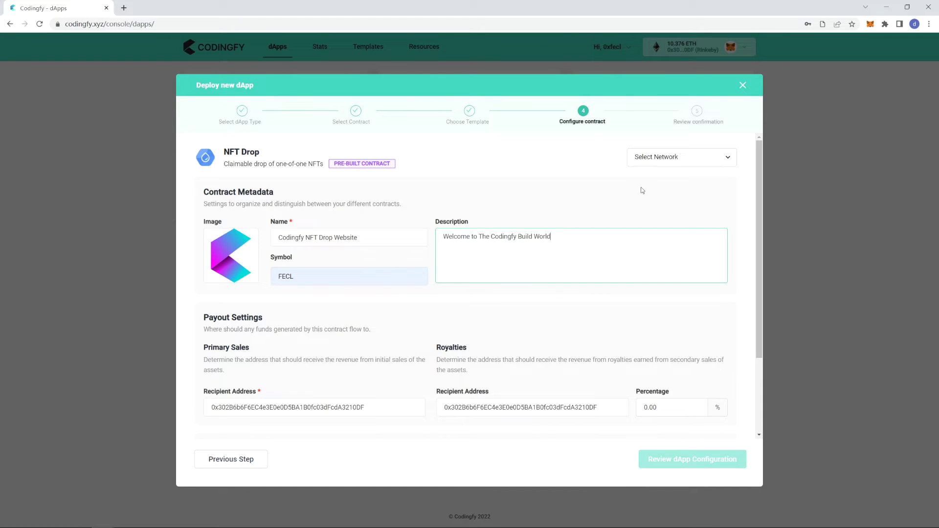
# - Choose the Rinkeby (ETH) testnet as the network and proceed to the review of the dApp configuration
pyautogui.click(657, 157)
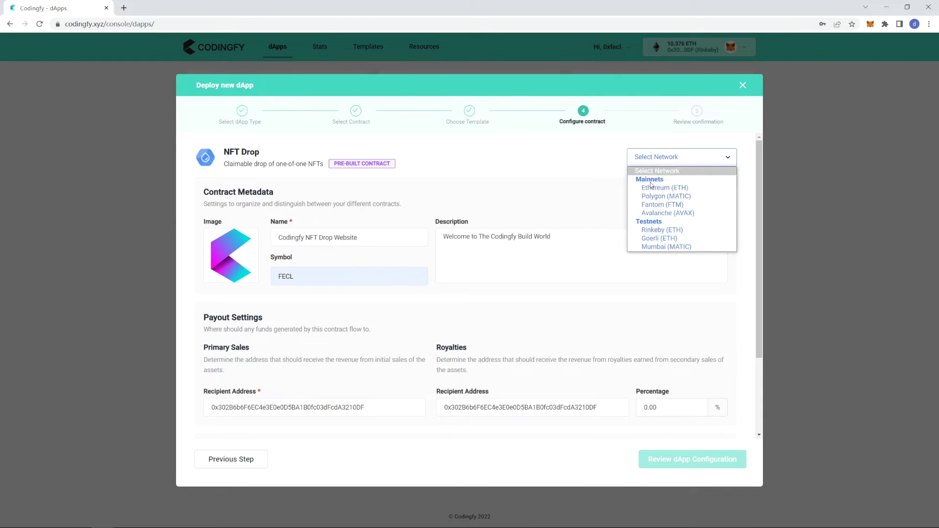
pyautogui.click(664, 229)
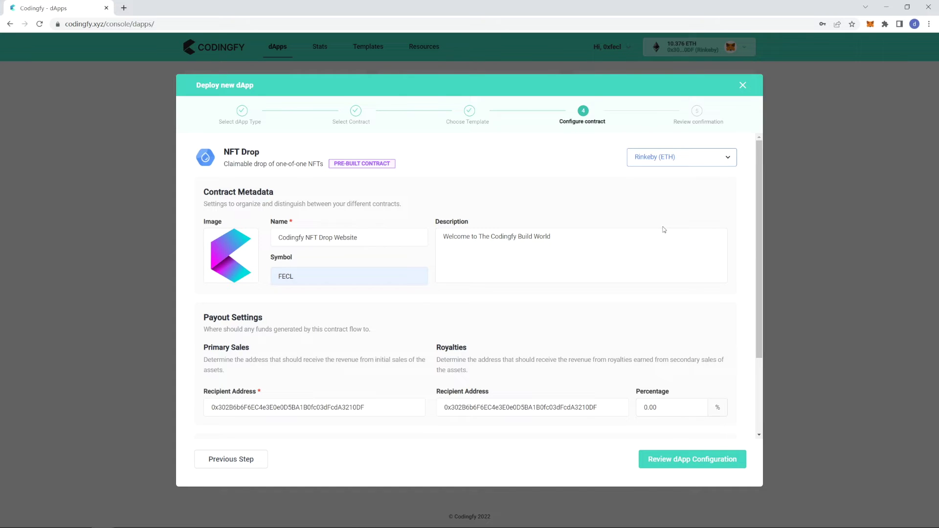
pyautogui.scroll(-3, 597, 335)
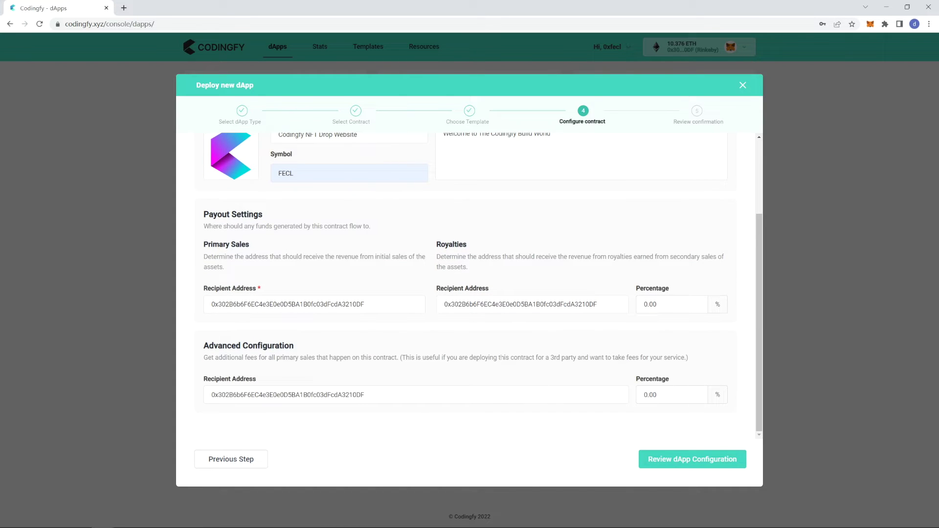
pyautogui.click(676, 459)
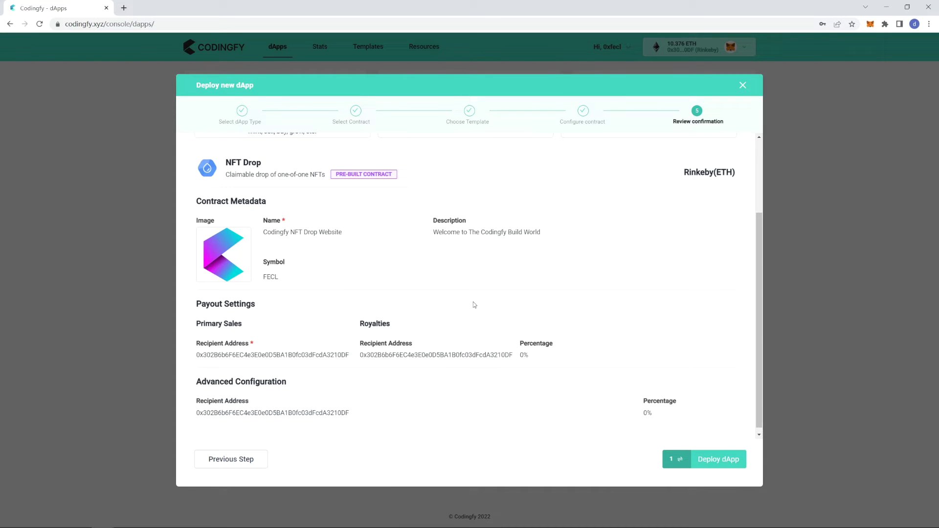
# - Deploy the dApp and approve its deployment transaction in the MetaMask wallet
pyautogui.click(708, 463)
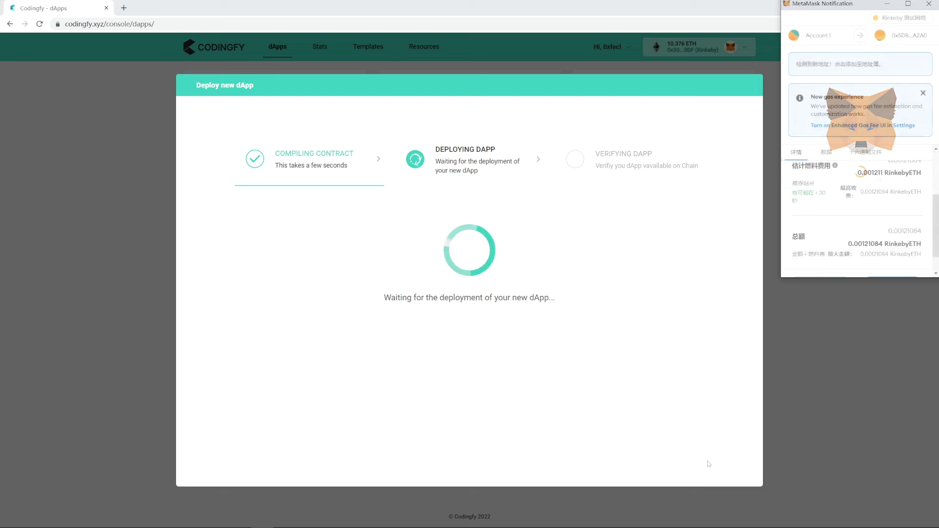
pyautogui.scroll(-1, 891, 262)
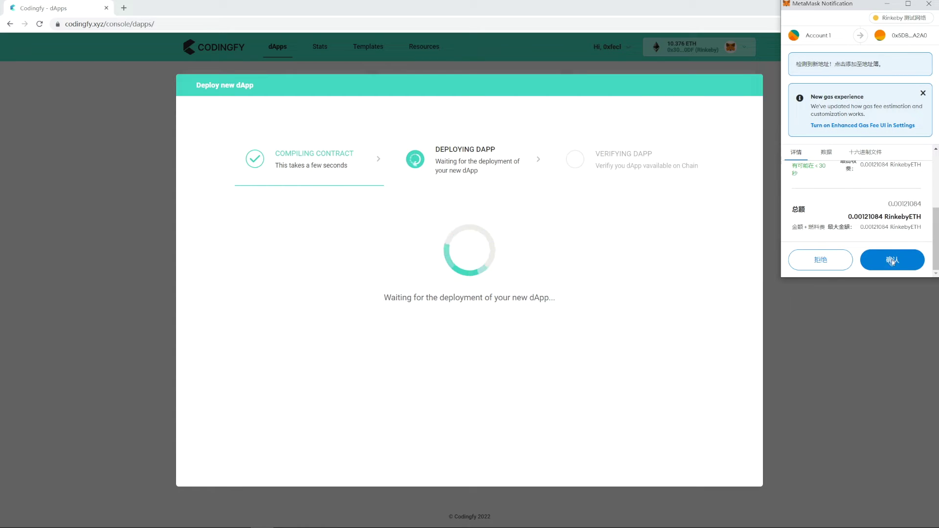
pyautogui.click(892, 261)
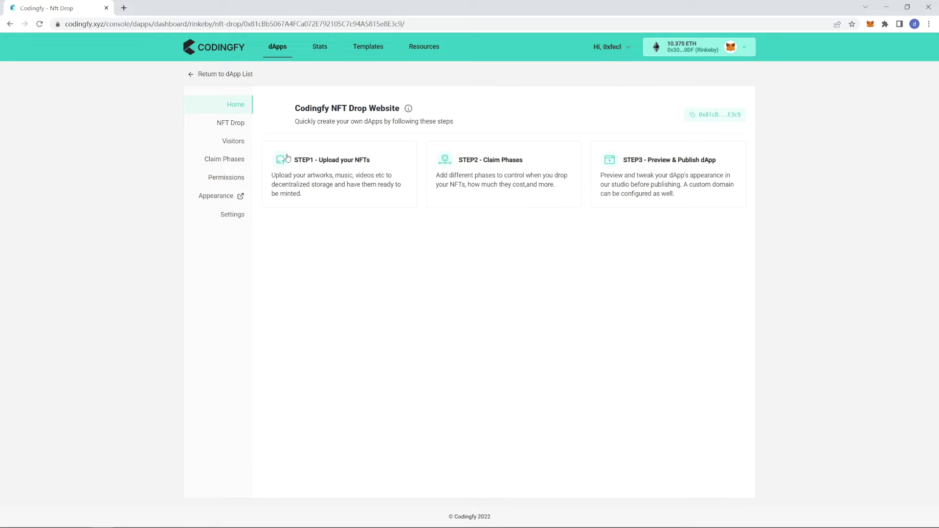
# - Start the NFT upload with all files from the images/logo folder, 000.svg to 009.svg plus metadata.json
pyautogui.click(315, 174)
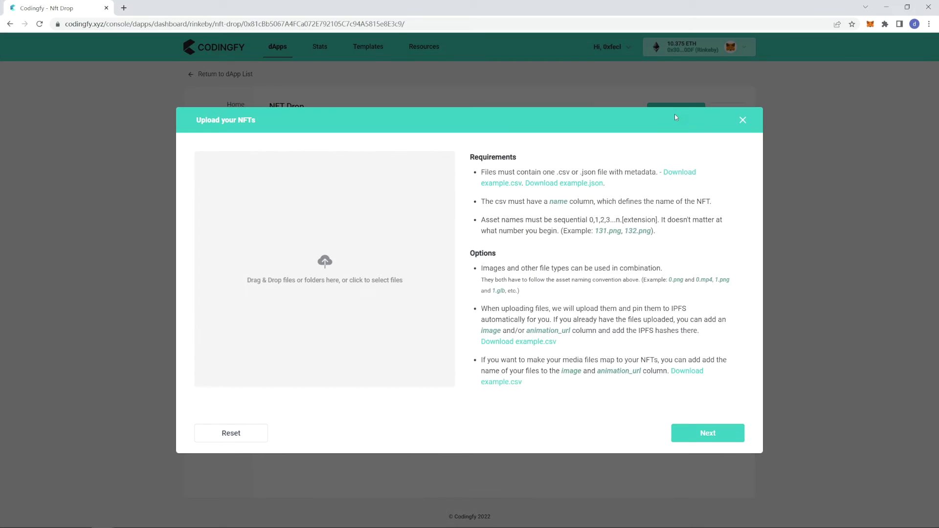
pyautogui.click(319, 259)
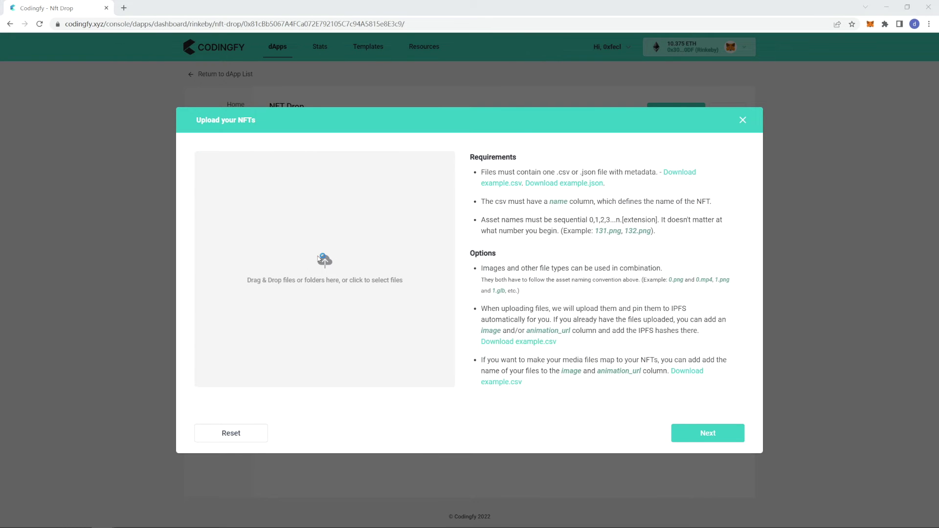
pyautogui.doubleClick(122, 78)
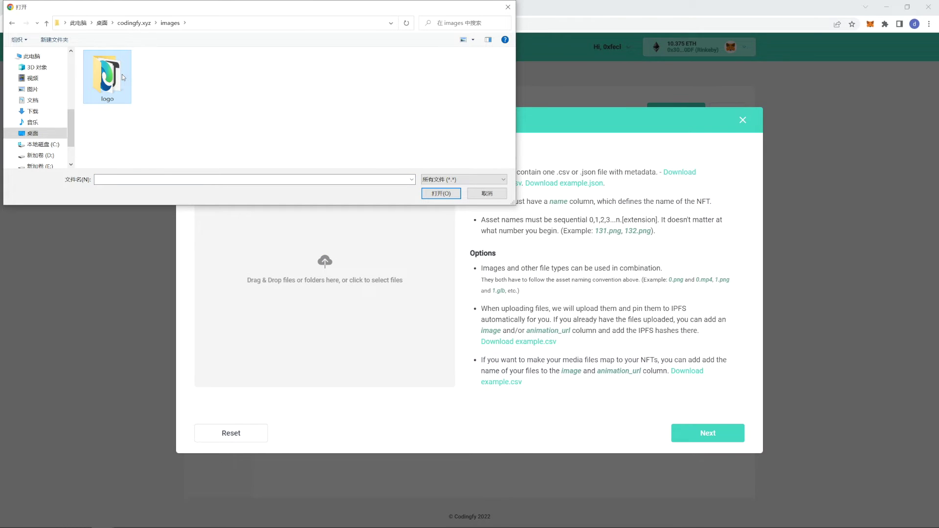
pyautogui.doubleClick(122, 77)
pyautogui.hotkey('ctrl', 'a')
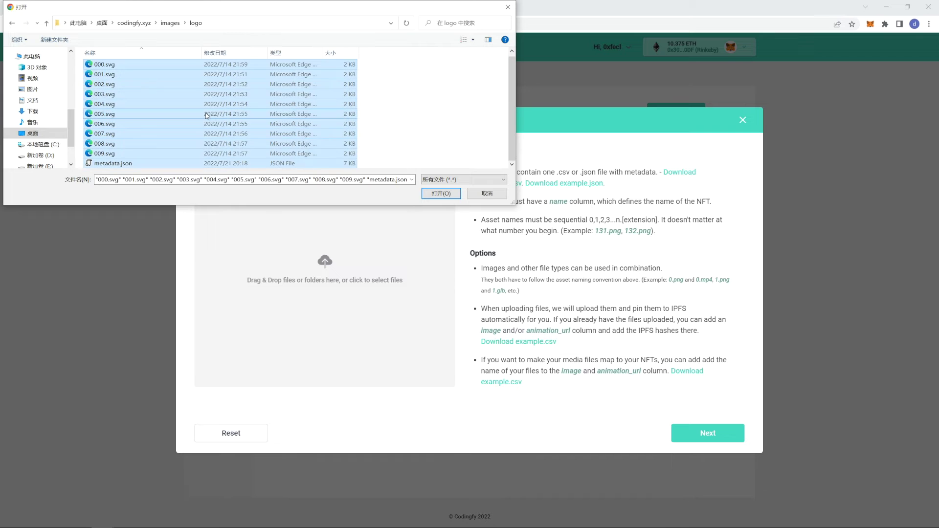
pyautogui.click(441, 194)
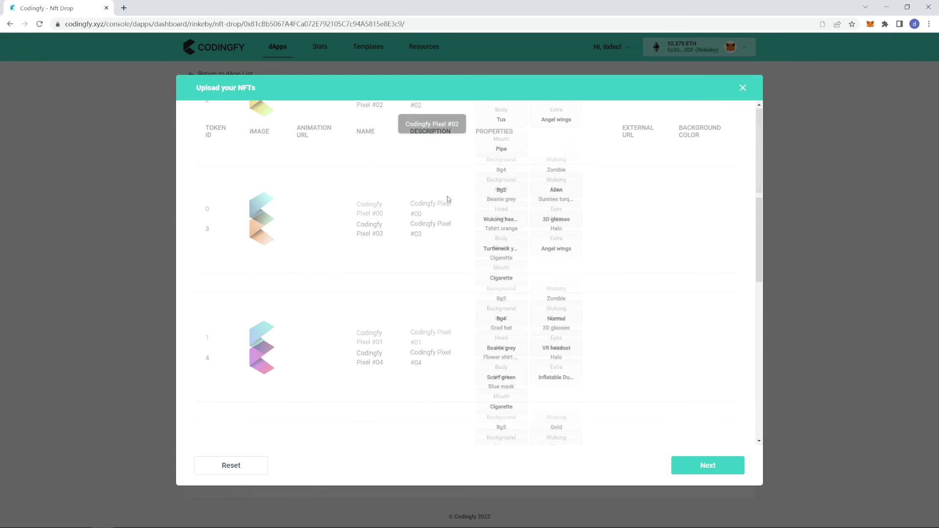
# - Check the loaded NFT list, set the reveal to upon mint, and upload the 10 NFTs with the wallet's approval
pyautogui.scroll(-5, 503, 201)
pyautogui.scroll(-1, 672, 202)
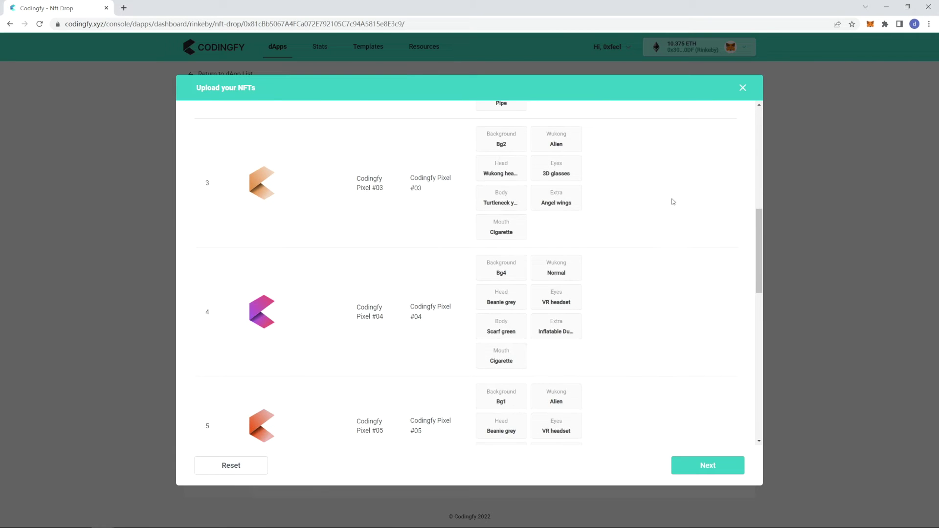
pyautogui.click(717, 466)
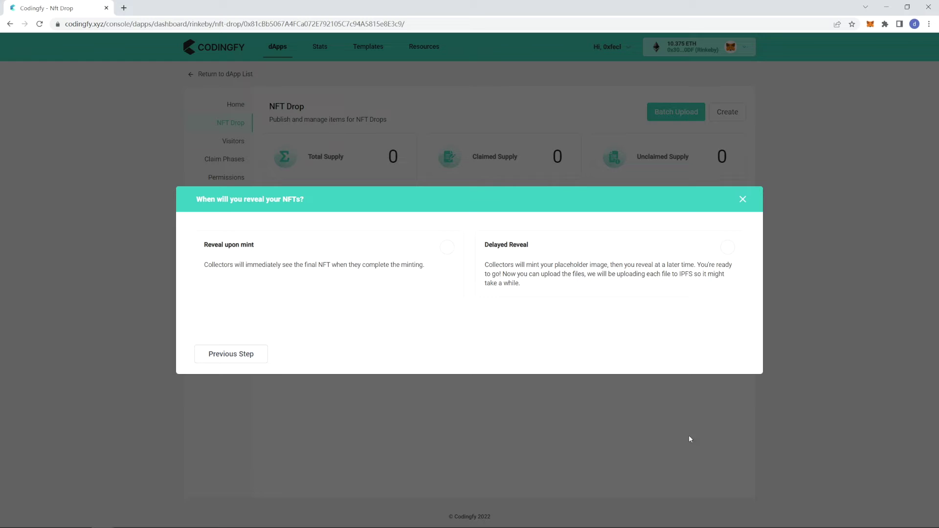
pyautogui.click(417, 258)
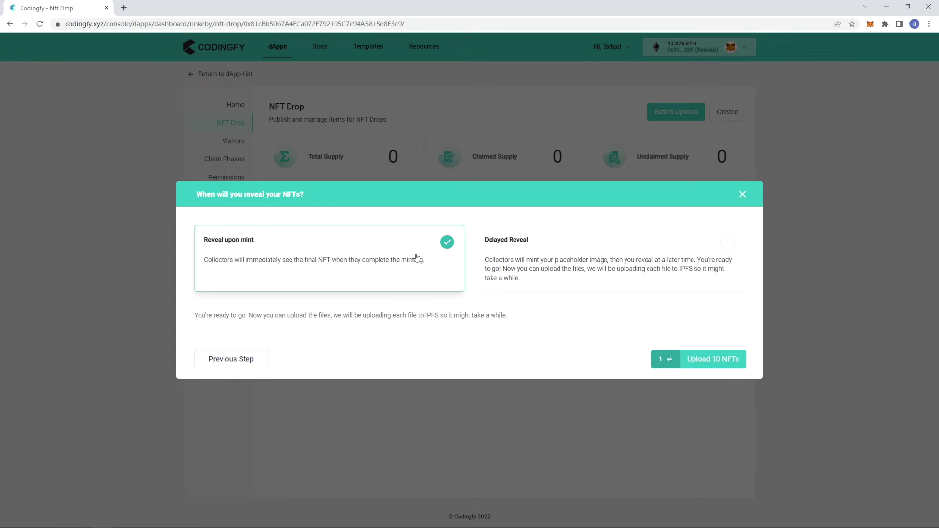
pyautogui.click(705, 360)
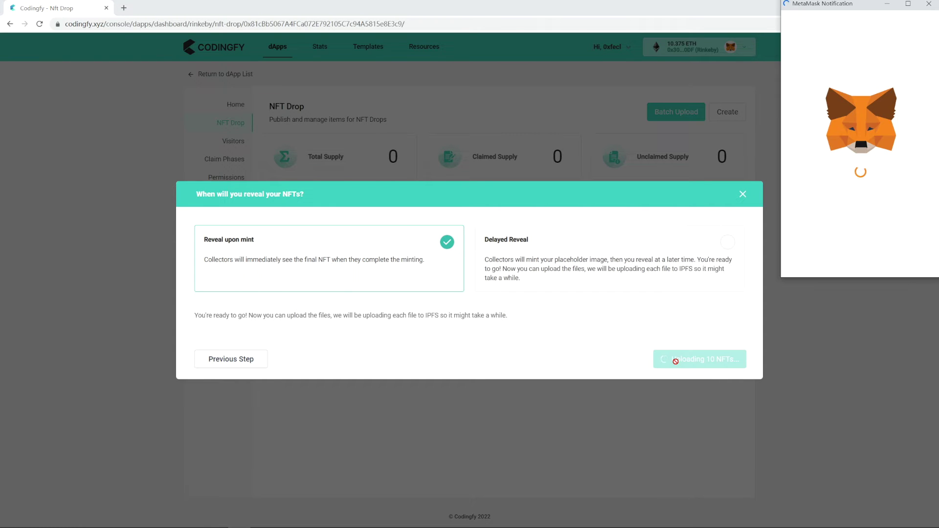
pyautogui.click(888, 255)
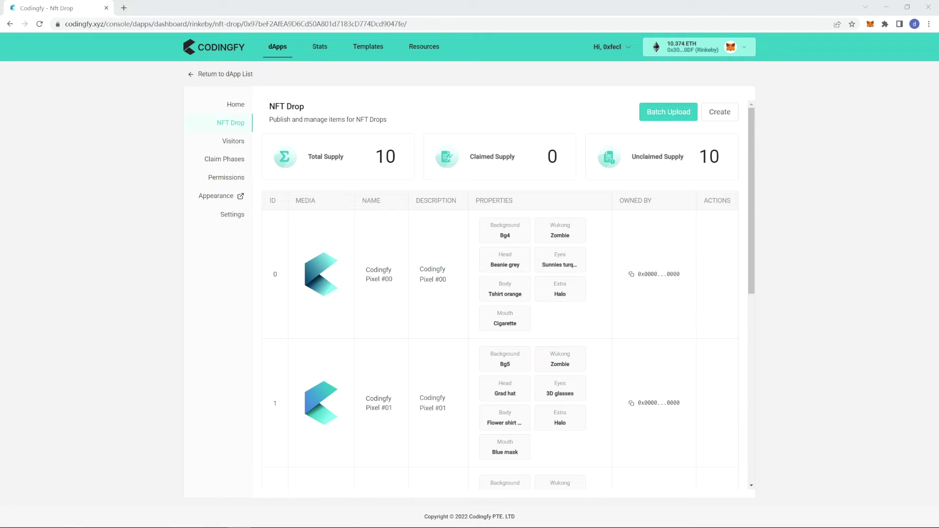
pyautogui.click(631, 273)
pyautogui.scroll(-5, 631, 274)
# - Add a first claim phase to the drop with a claim price of 0.001 ETH
pyautogui.click(240, 105)
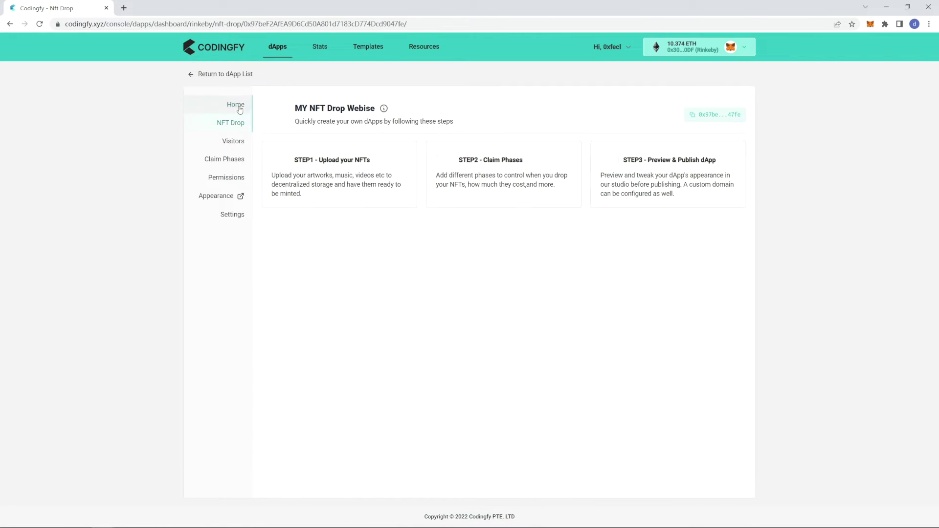
pyautogui.click(450, 174)
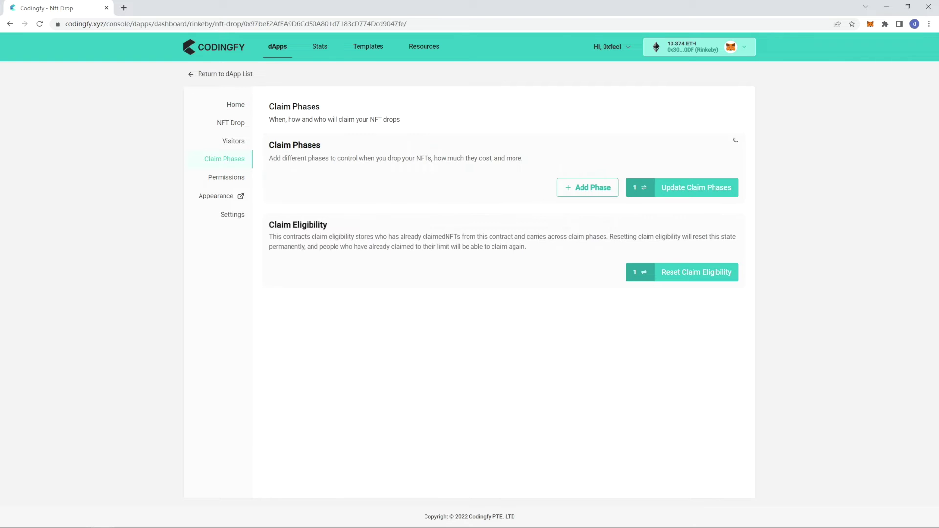
pyautogui.click(589, 185)
pyautogui.click(415, 273)
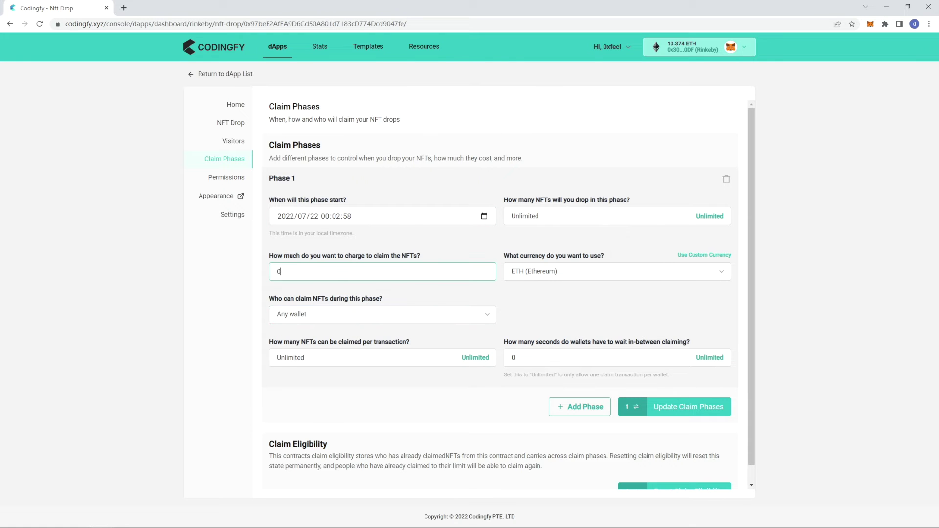
pyautogui.write('.001')
# - Save the updated claim phases and approve the transaction in MetaMask
pyautogui.click(662, 407)
pyautogui.scroll(-5, 868, 250)
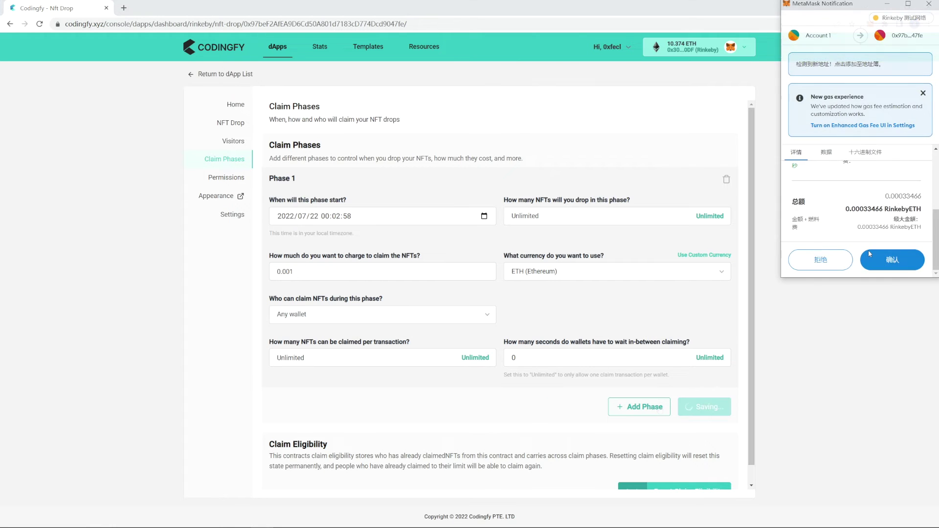
pyautogui.click(883, 265)
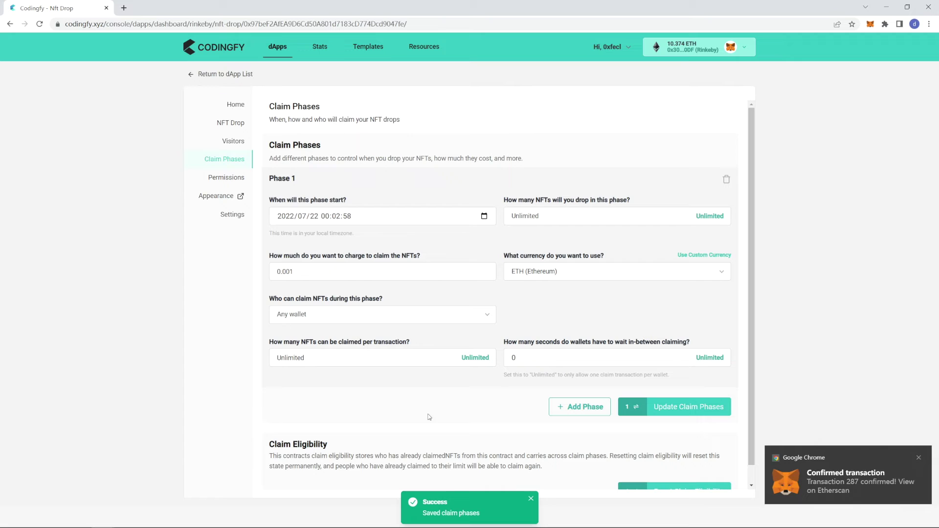
# - Open the dApp in the studio and set the heading's text color to orange, rgba(255,117,42,1)
pyautogui.click(239, 106)
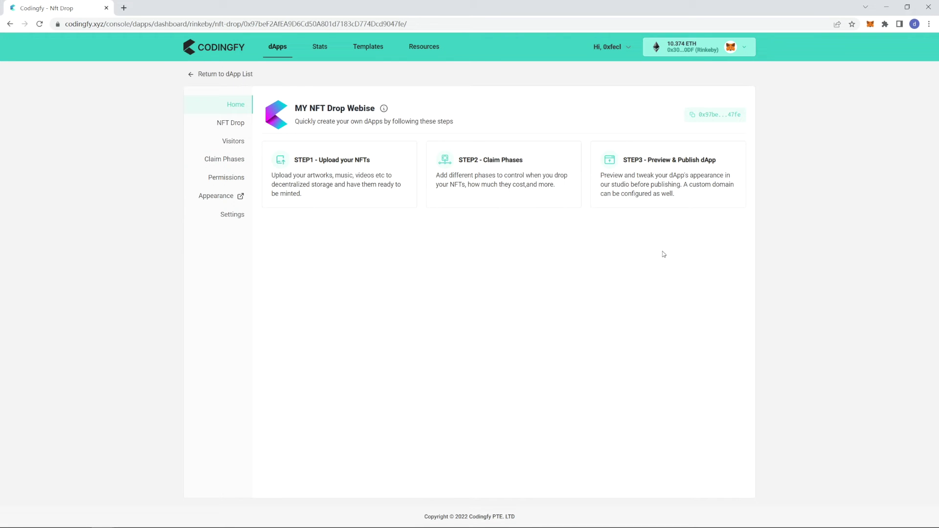
pyautogui.click(641, 181)
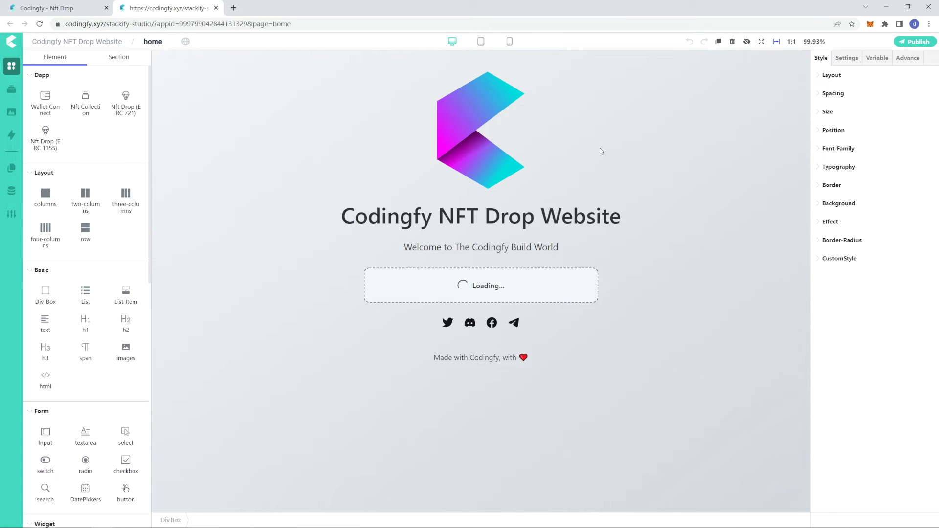
pyautogui.click(503, 225)
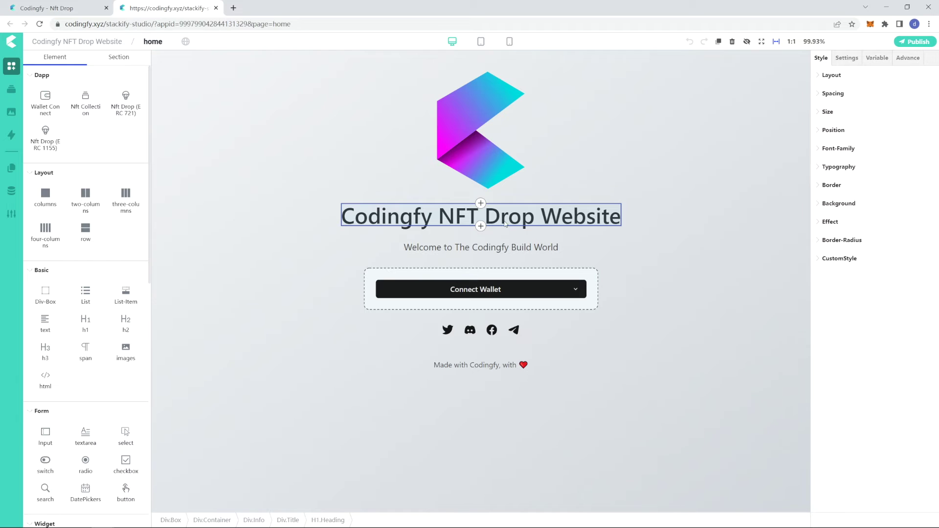
pyautogui.click(826, 168)
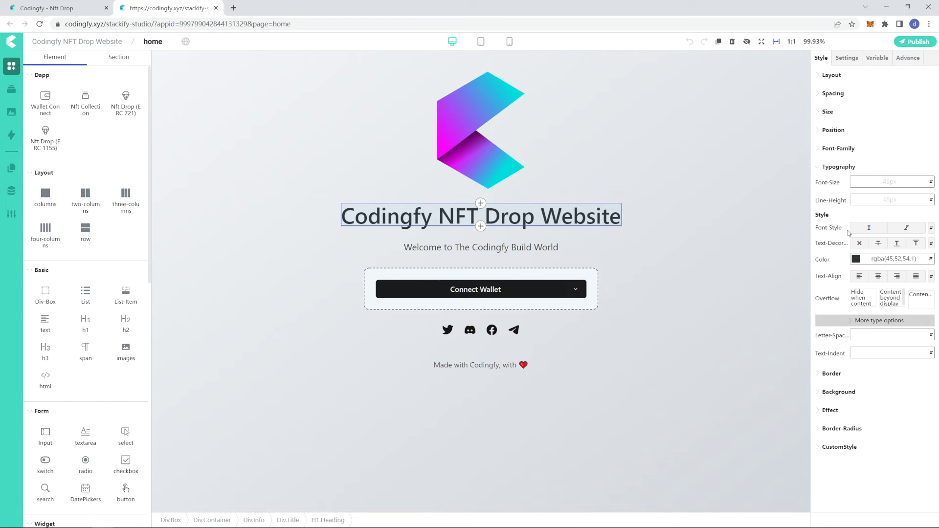
pyautogui.click(855, 260)
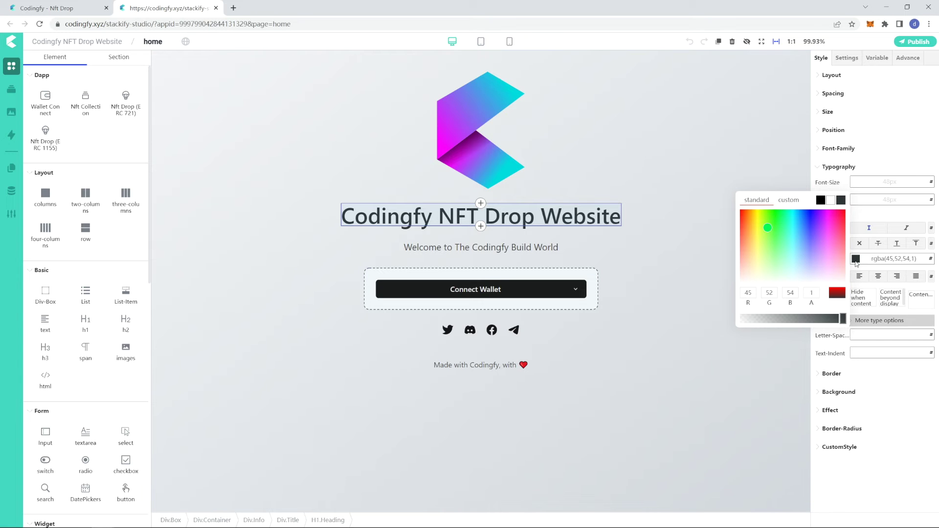
pyautogui.click(812, 220)
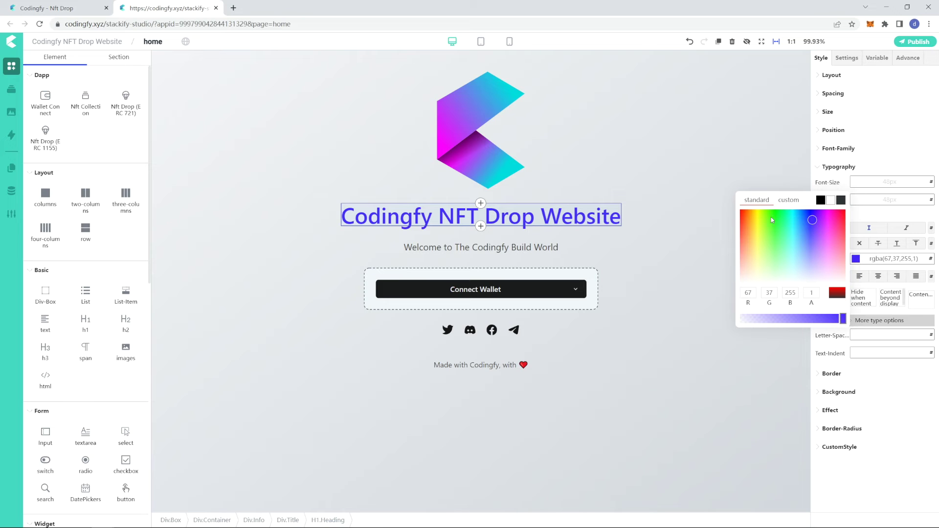
pyautogui.click(744, 220)
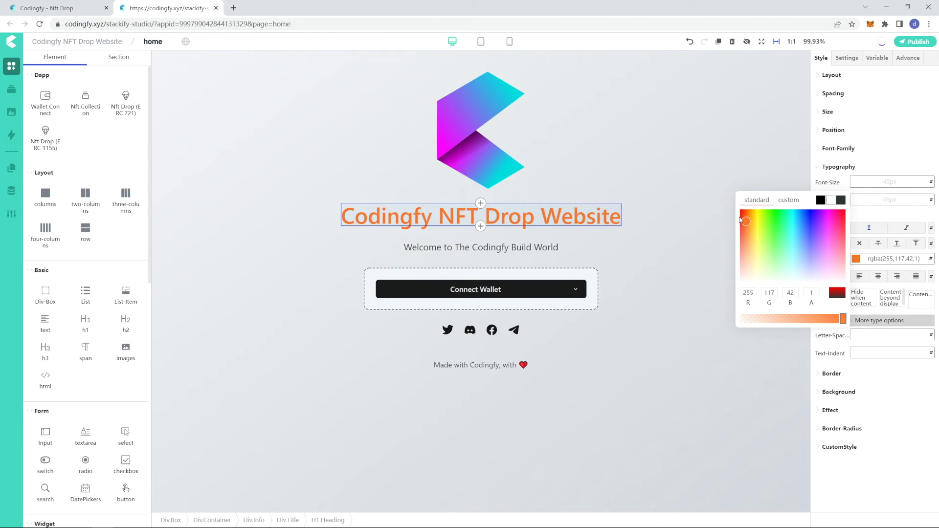
pyautogui.click(680, 220)
# - Publish the app and open its published website
pyautogui.click(914, 43)
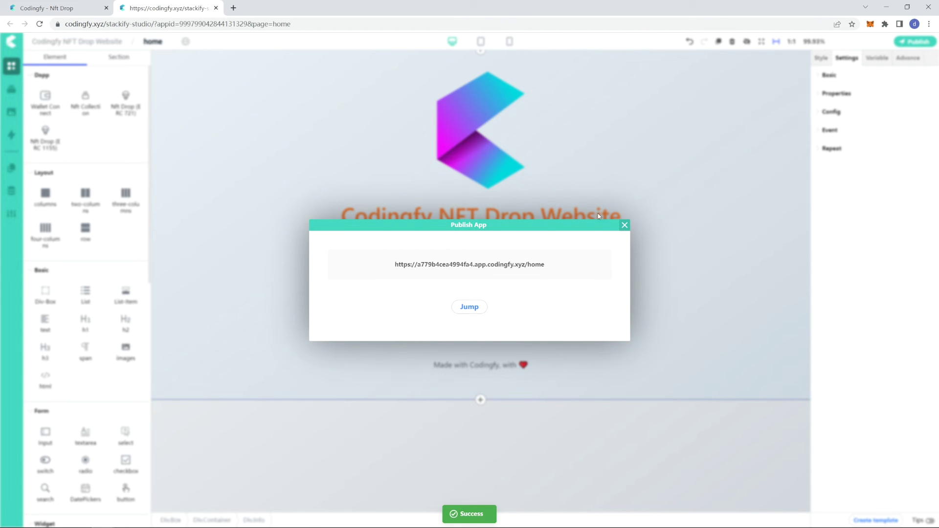
pyautogui.click(466, 307)
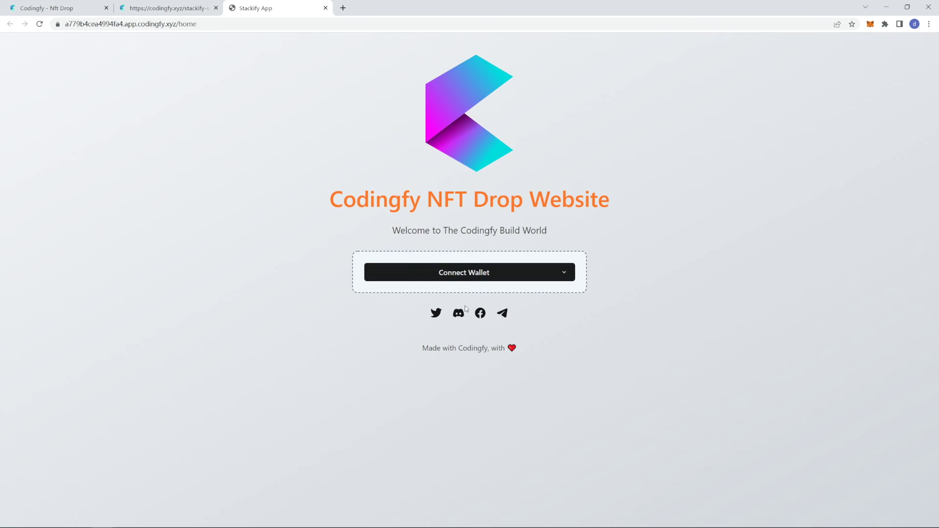
# - Connect Account 1 to the published drop website through MetaMask and approve the connection
pyautogui.click(448, 270)
pyautogui.click(406, 295)
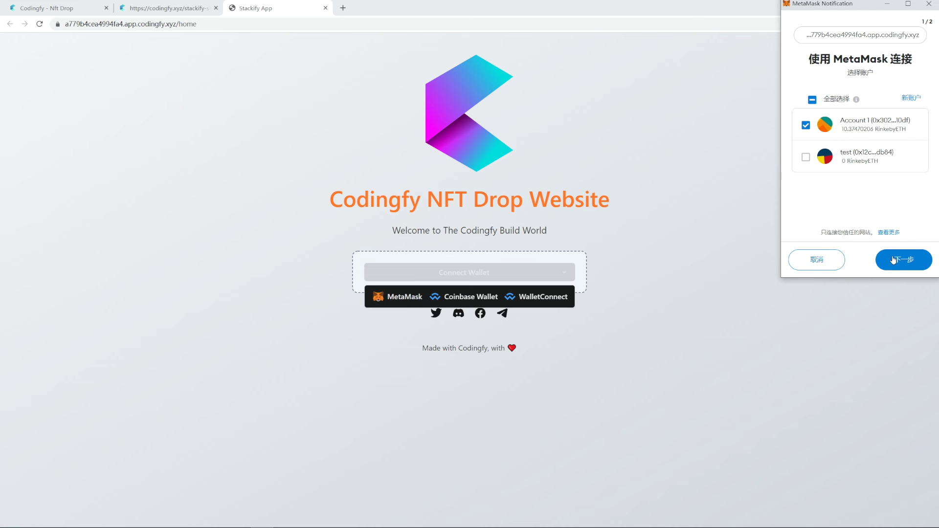
pyautogui.click(893, 260)
pyautogui.click(893, 260)
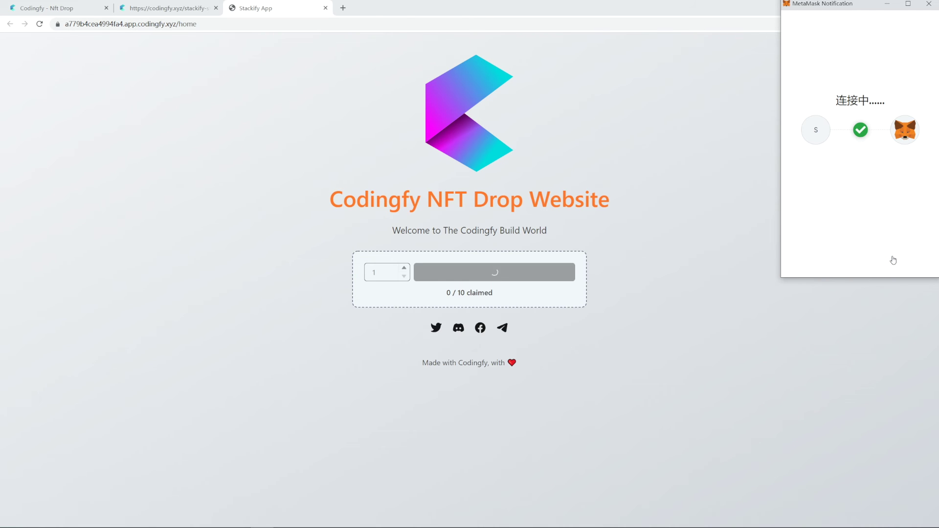
# - Mint one NFT from the drop website and approve the 0.001 ETH transaction in MetaMask
pyautogui.click(492, 272)
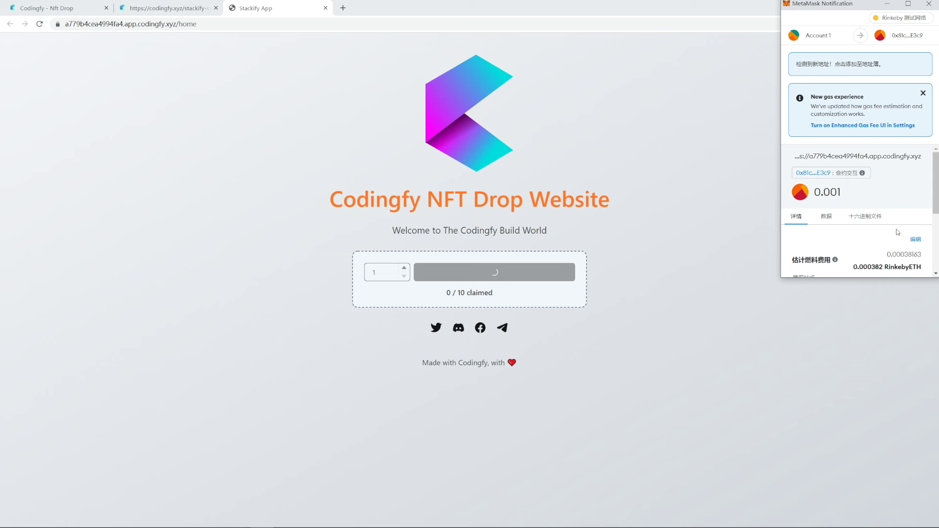
pyautogui.scroll(-5, 880, 235)
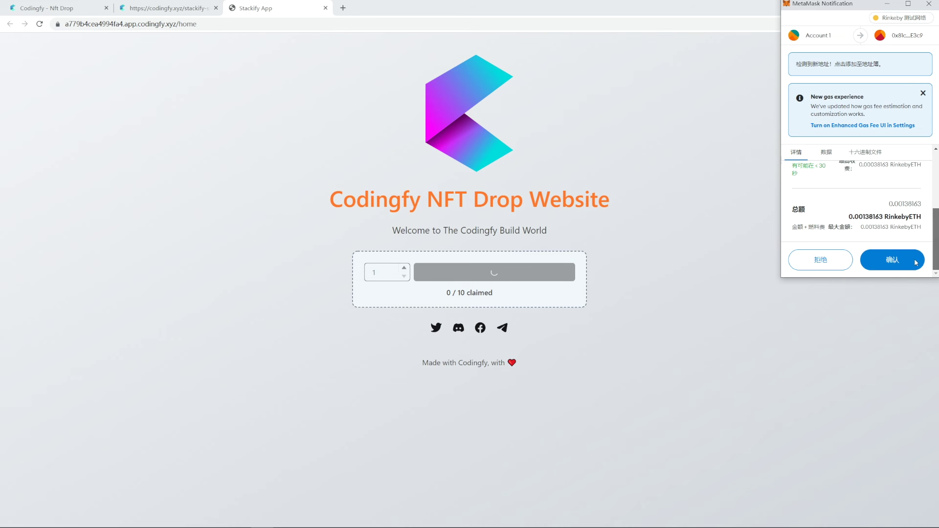
pyautogui.click(883, 265)
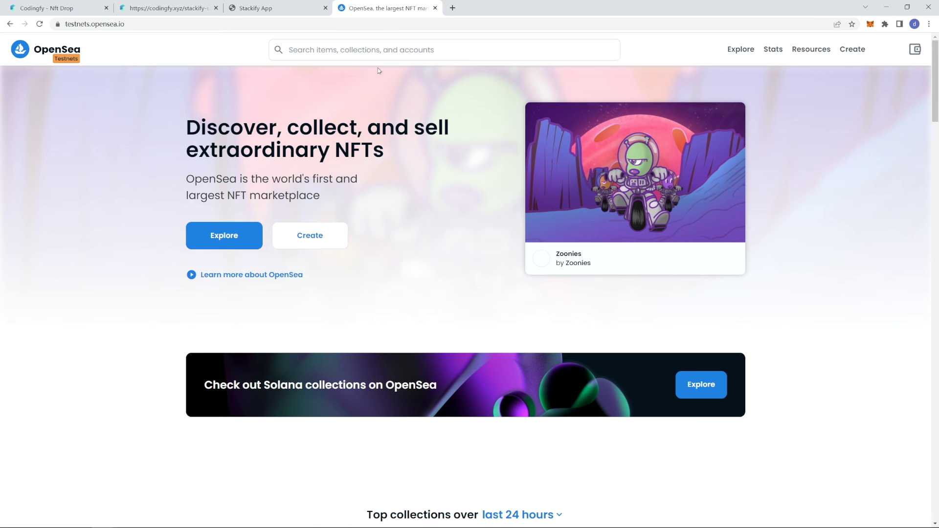
# - Switch to OpenSea Testnets, open the account profile's collected items and inspect the Codingfy Pixel #00 NFT and its collection
pyautogui.moveTo(886, 50)
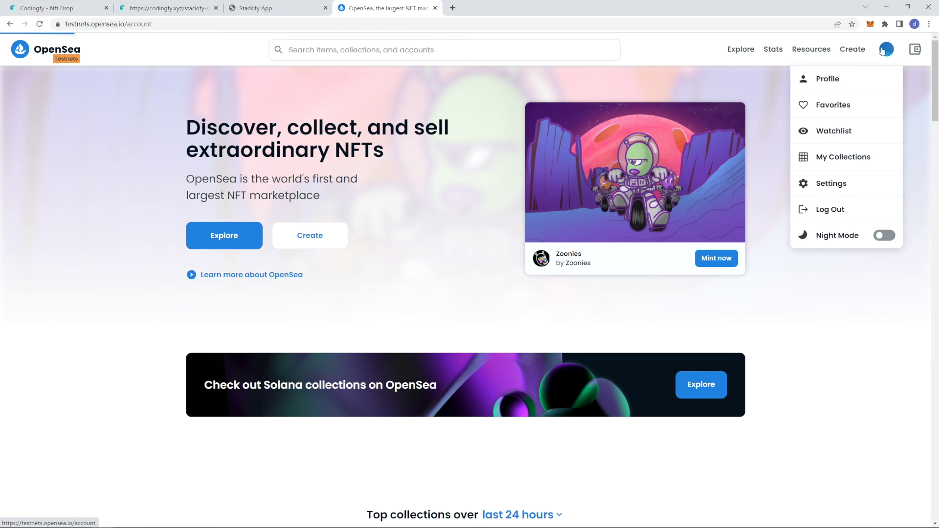
pyautogui.click(880, 50)
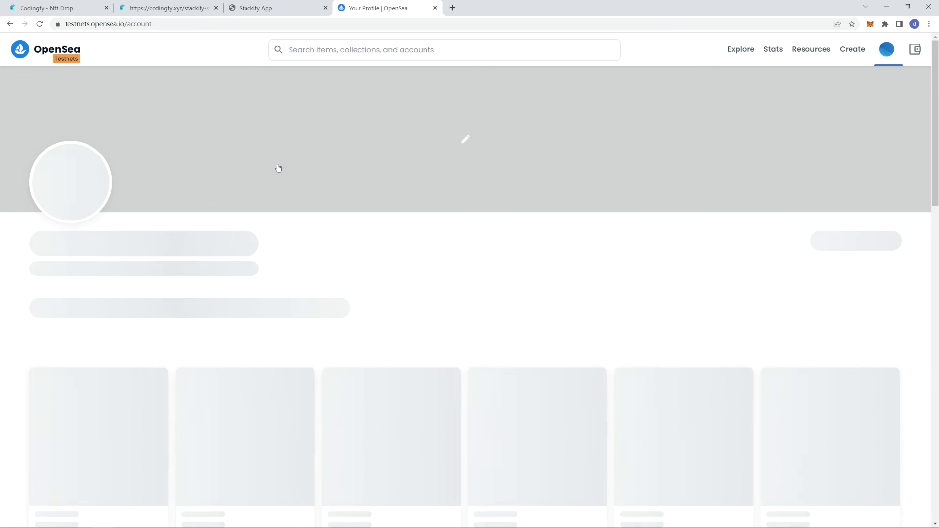
pyautogui.scroll(-3, 279, 167)
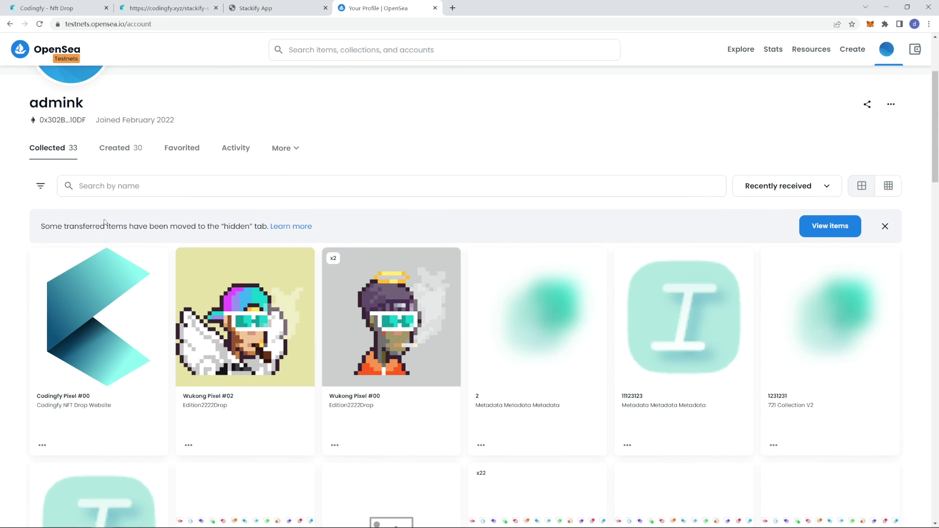
pyautogui.click(108, 324)
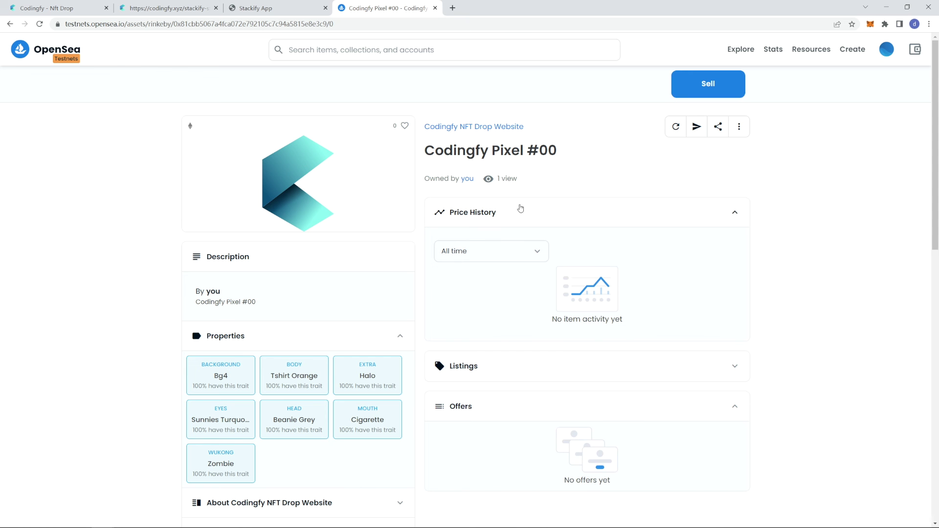
pyautogui.moveTo(482, 129)
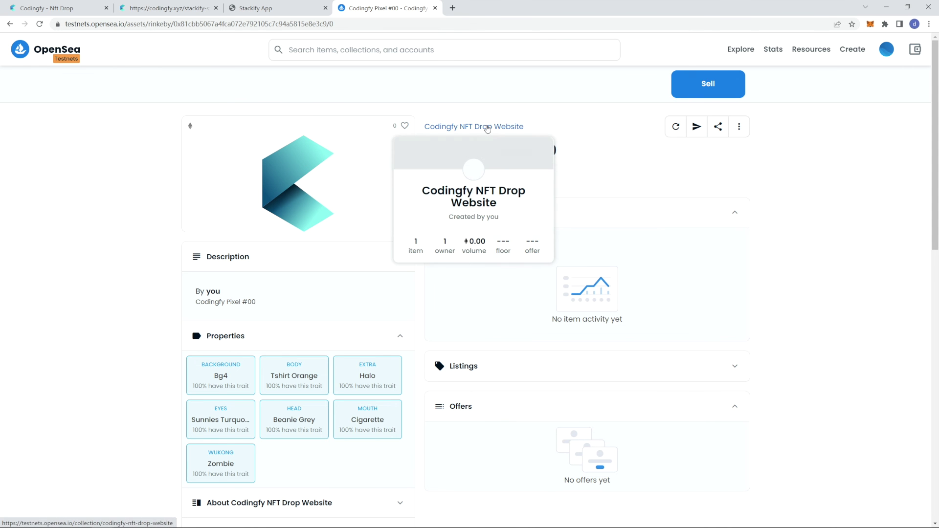